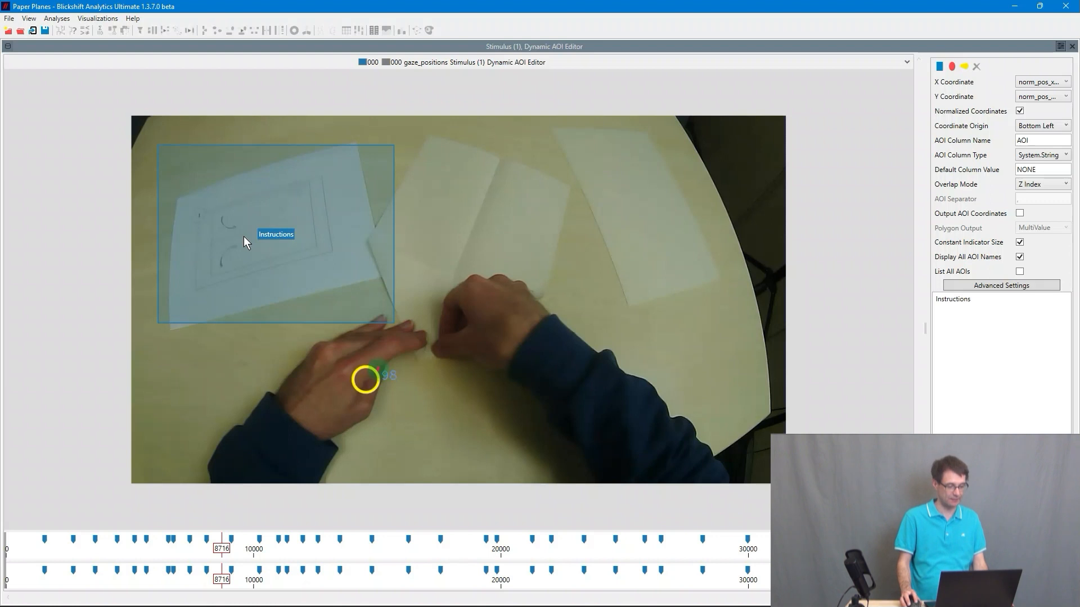
# - At frame 7829, draw a rectangular AOI over the middle sheets of paper and name it Paper
pyautogui.moveTo(227, 556); pyautogui.dragTo(203, 553)
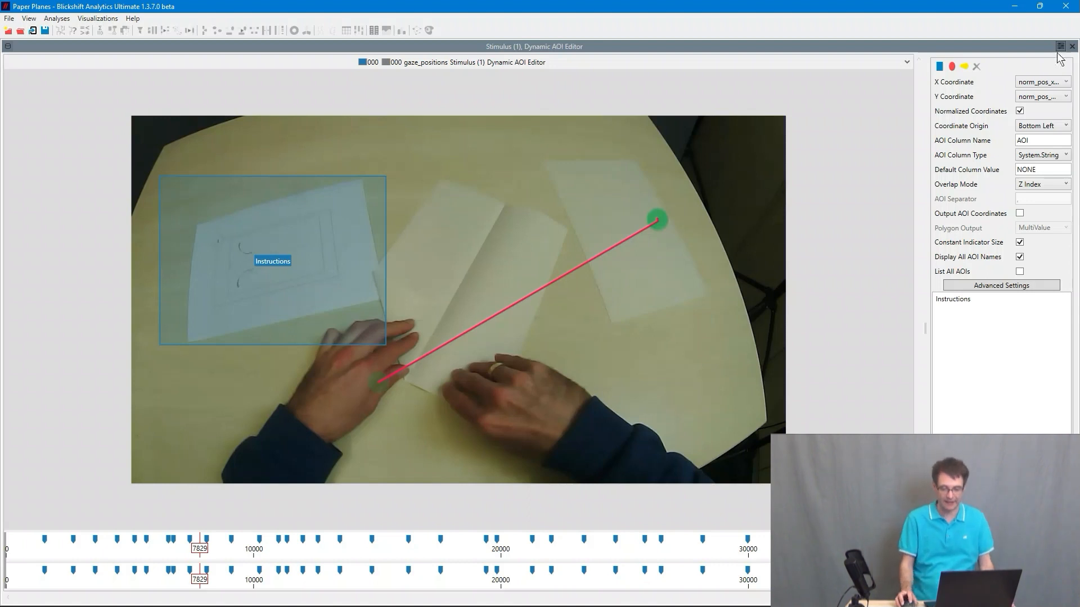
pyautogui.click(937, 70)
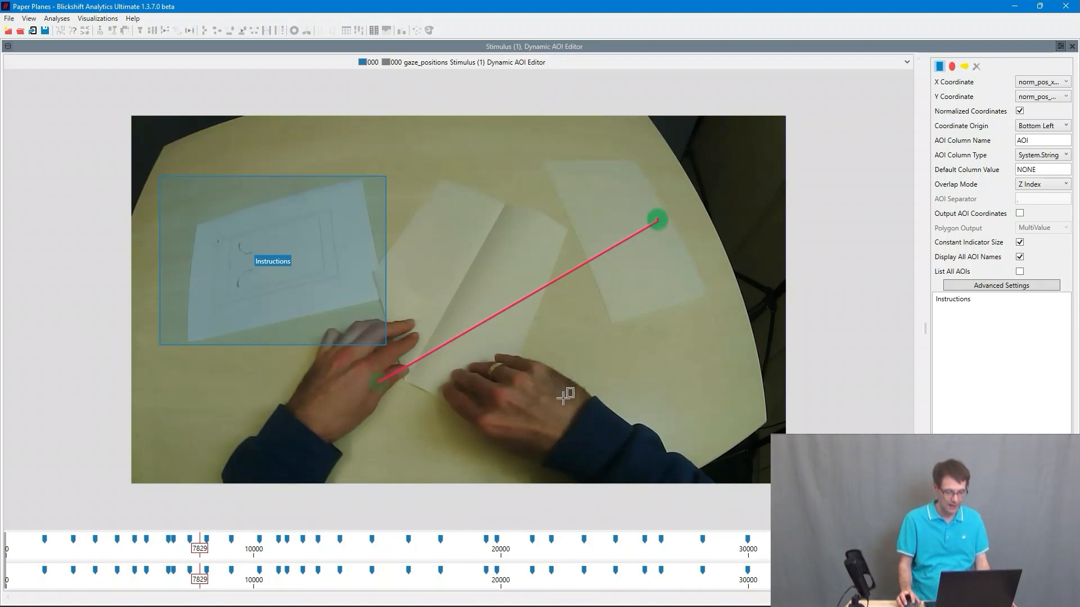
pyautogui.moveTo(358, 178); pyautogui.dragTo(356, 153)
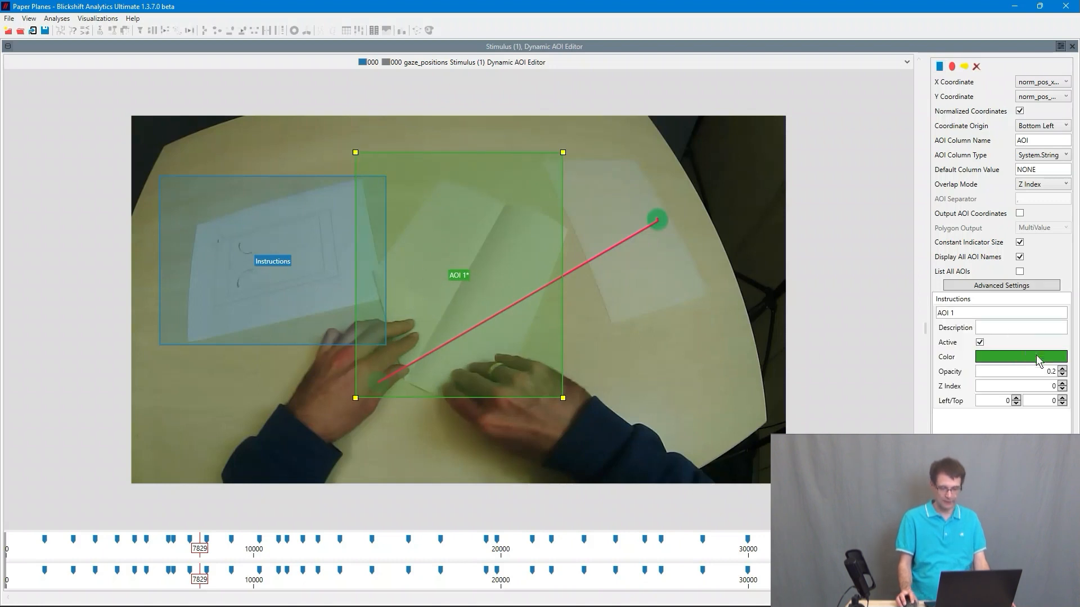
pyautogui.click(978, 318)
pyautogui.write('Paper')
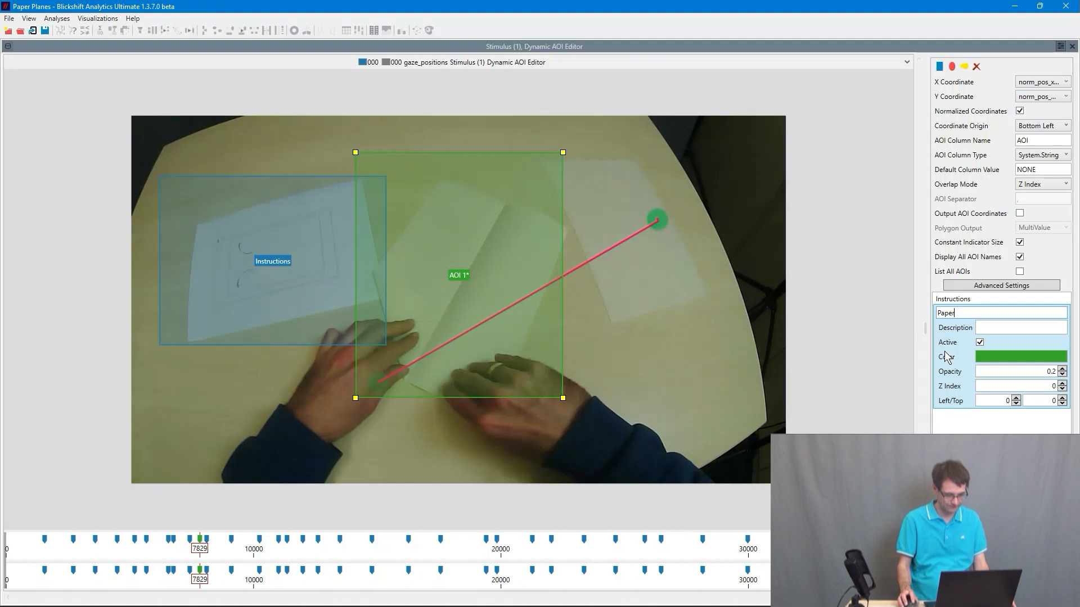
pyautogui.click(724, 362)
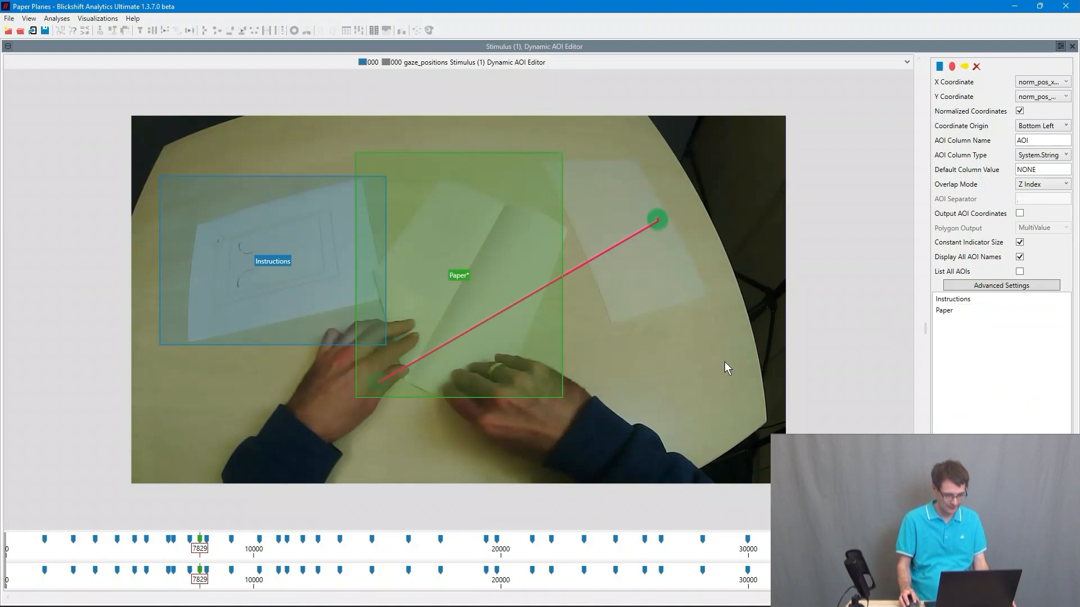
# - Select the Paper AOI and reposition it at frames 8693 and 10216 to keep it over the paper sheets
pyautogui.moveTo(202, 553); pyautogui.dragTo(224, 554)
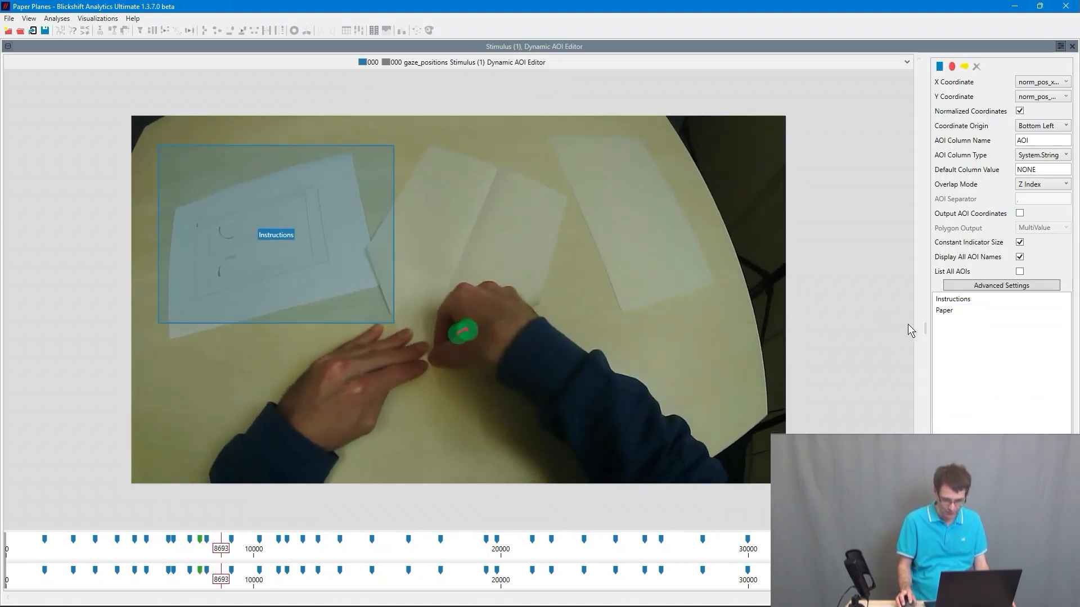
pyautogui.click(955, 311)
pyautogui.moveTo(460, 281); pyautogui.dragTo(462, 267)
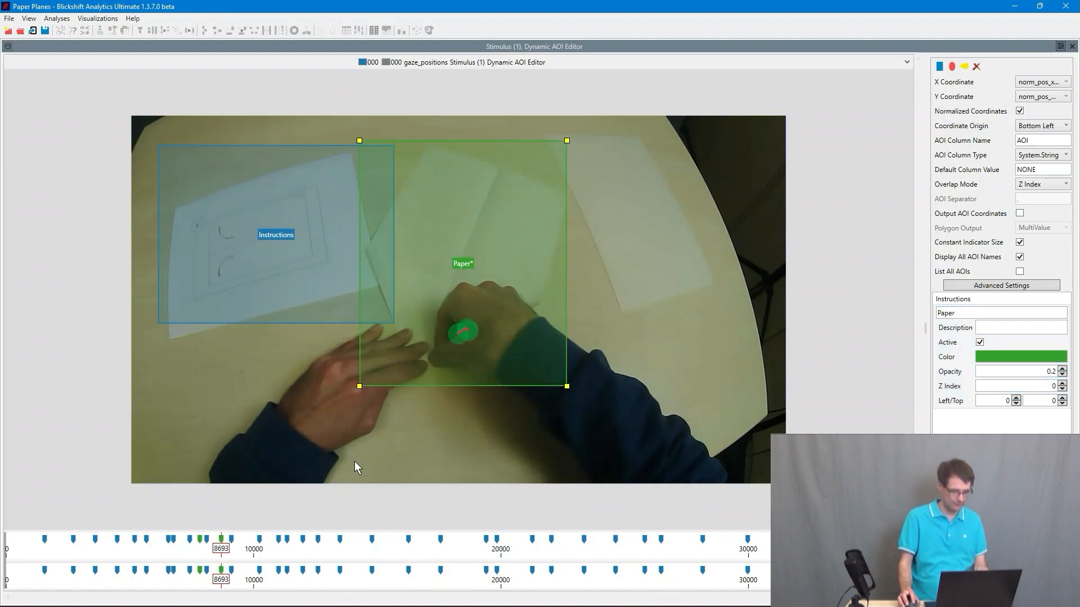
pyautogui.moveTo(217, 552); pyautogui.dragTo(254, 550)
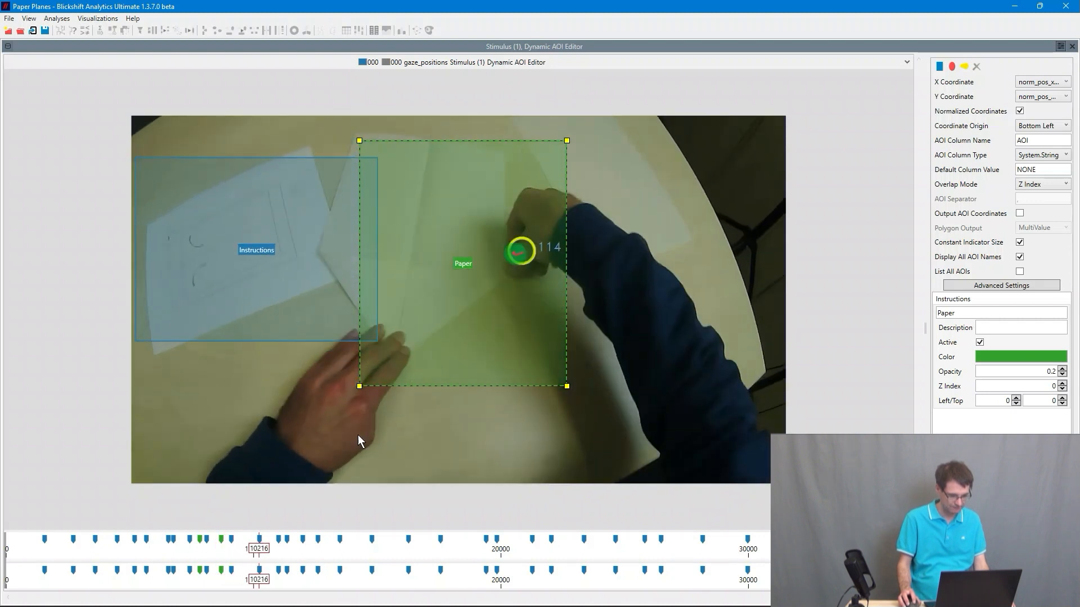
pyautogui.moveTo(463, 271); pyautogui.dragTo(427, 247)
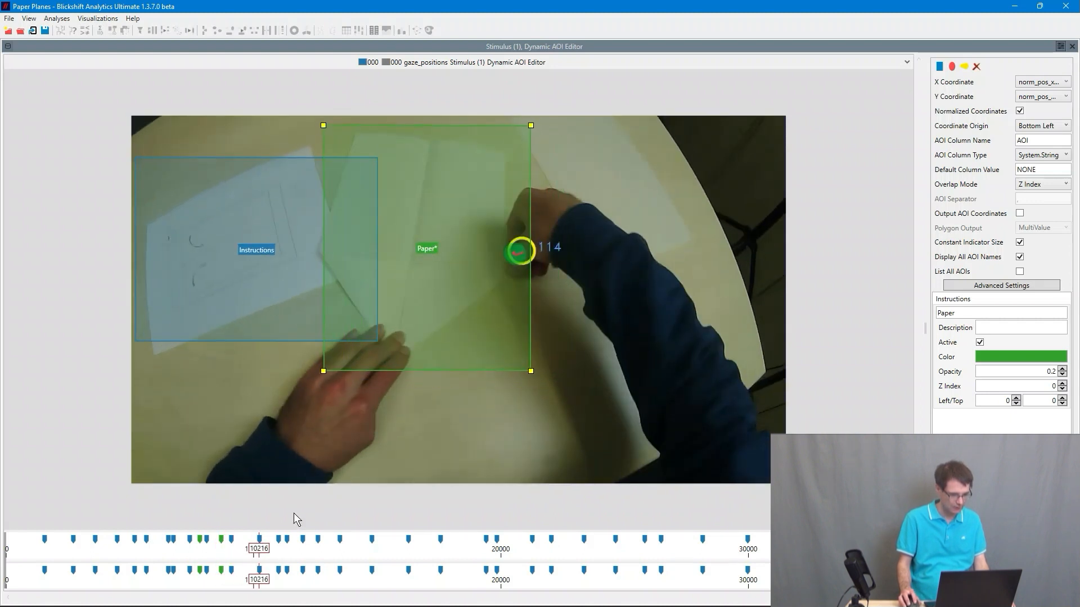
# - Step forward through frames 11035 to 12627, moving the Paper AOI each time to follow the sheets
pyautogui.moveTo(261, 554); pyautogui.dragTo(281, 557)
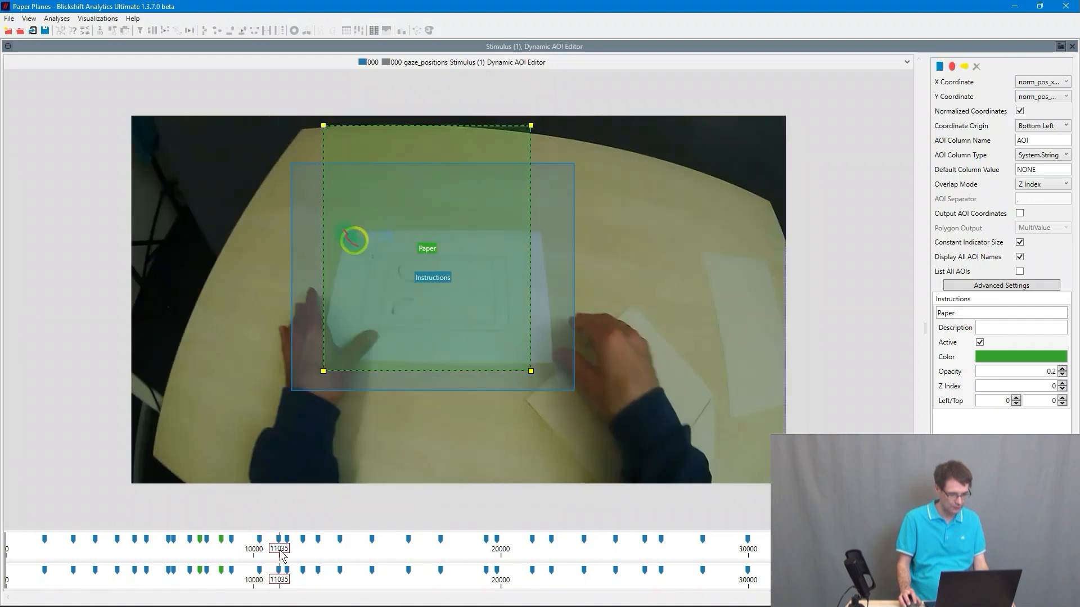
pyautogui.moveTo(429, 252); pyautogui.dragTo(636, 382)
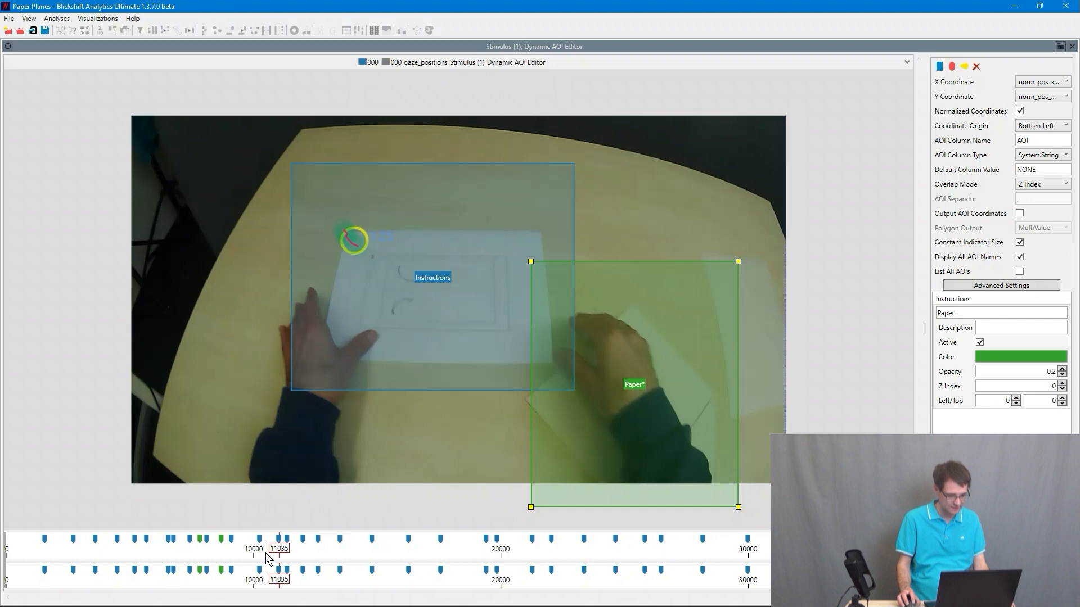
pyautogui.moveTo(285, 553); pyautogui.dragTo(304, 557)
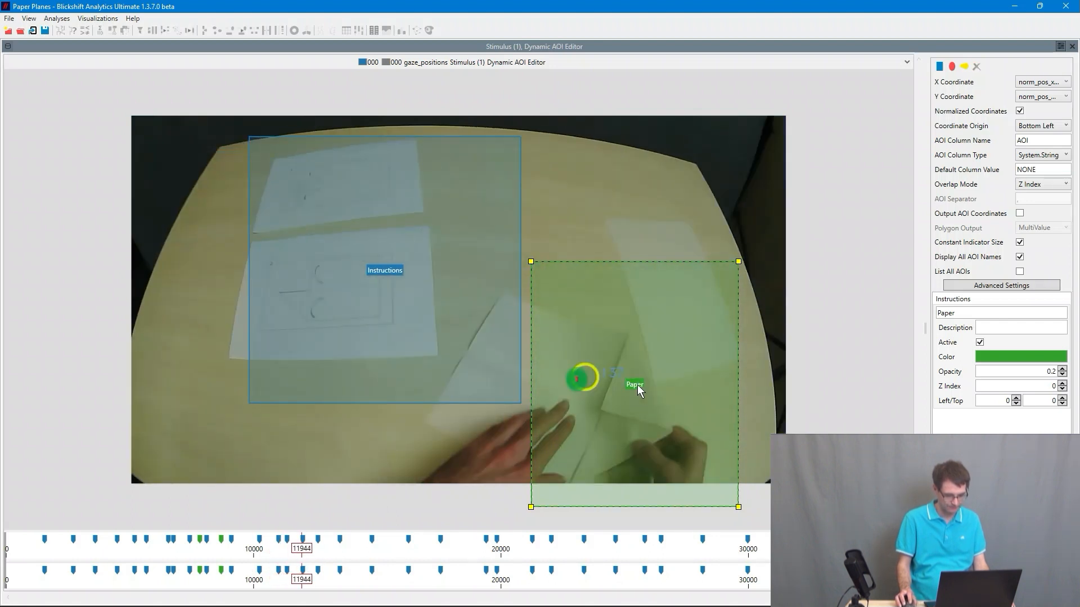
pyautogui.moveTo(638, 387); pyautogui.dragTo(557, 395)
pyautogui.moveTo(305, 552); pyautogui.dragTo(319, 554)
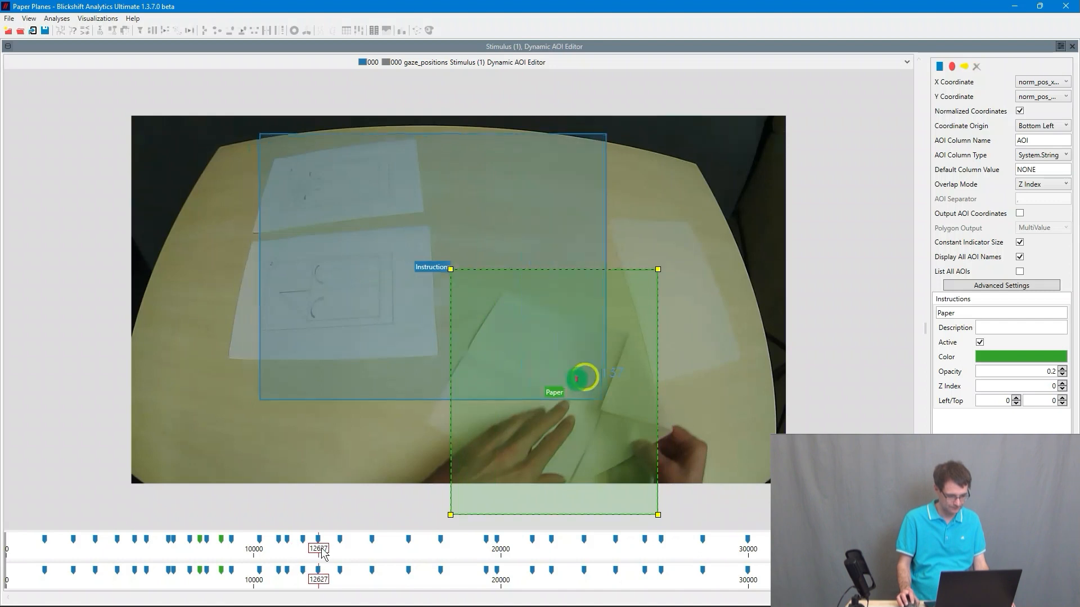
pyautogui.moveTo(559, 396); pyautogui.dragTo(582, 410)
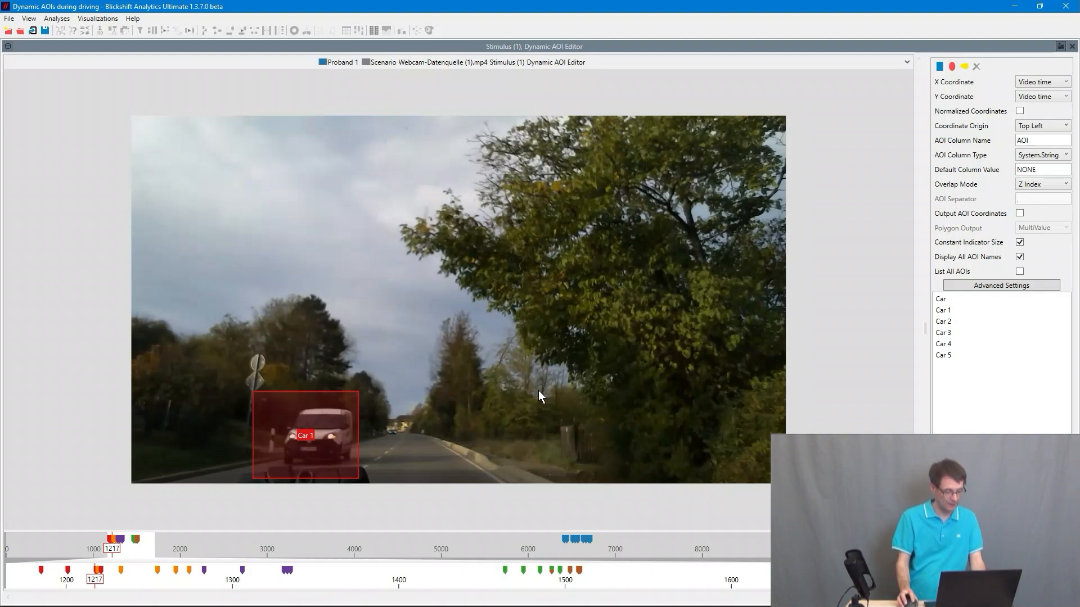
# - In the driving video at frame 1501, draw a small rectangular AOI around the distant traffic light
pyautogui.moveTo(116, 551); pyautogui.dragTo(147, 550)
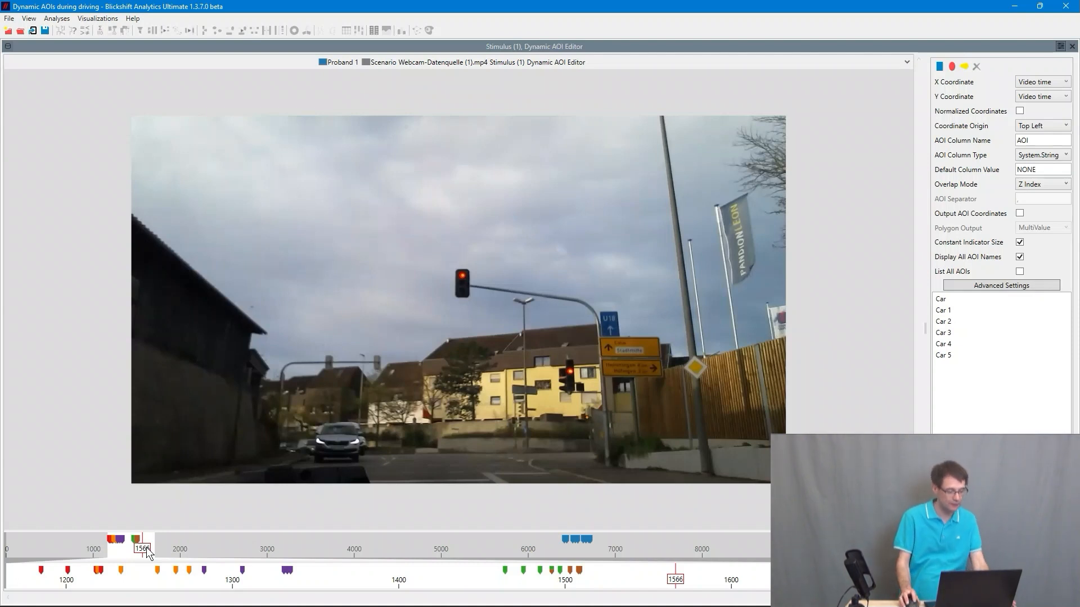
pyautogui.moveTo(147, 548); pyautogui.dragTo(141, 548)
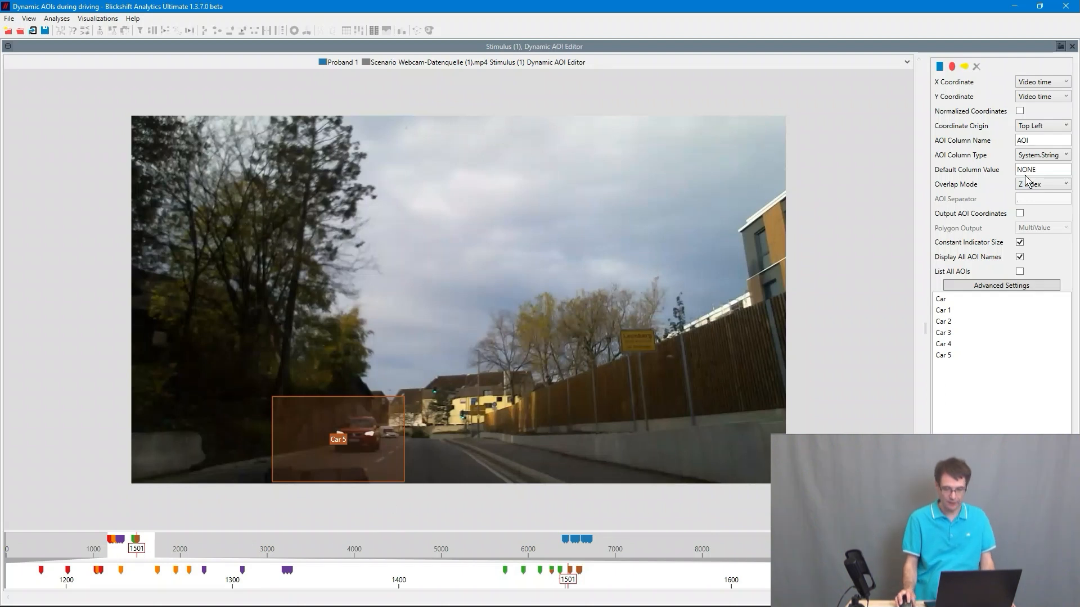
pyautogui.click(938, 69)
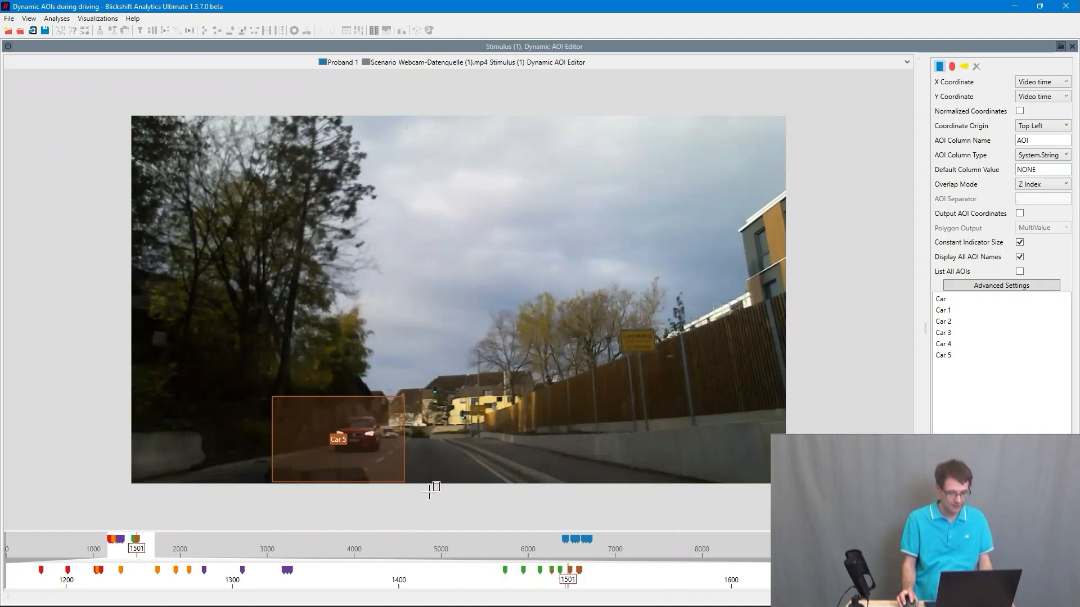
pyautogui.moveTo(424, 374); pyautogui.dragTo(476, 433)
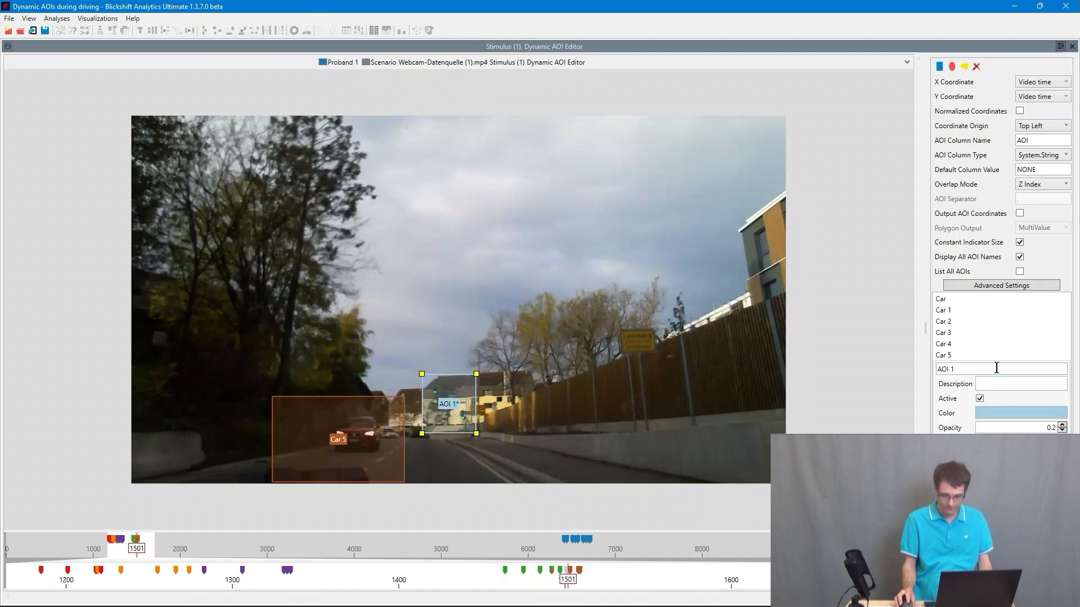
# - Name the new AOI Traffic Light
pyautogui.click(972, 371)
pyautogui.write('Traf')
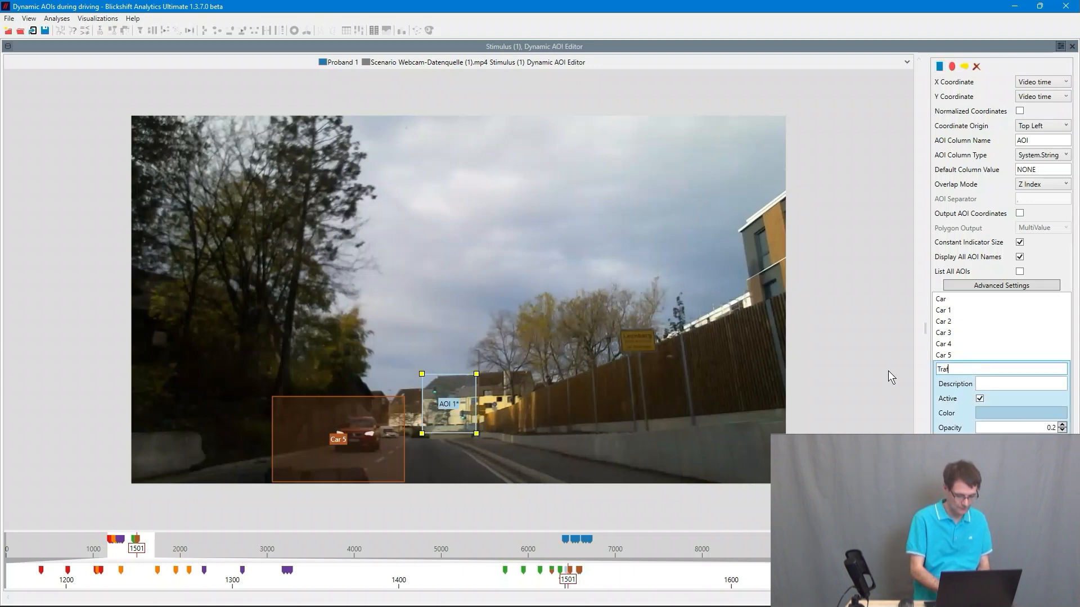
pyautogui.write('fic Light')
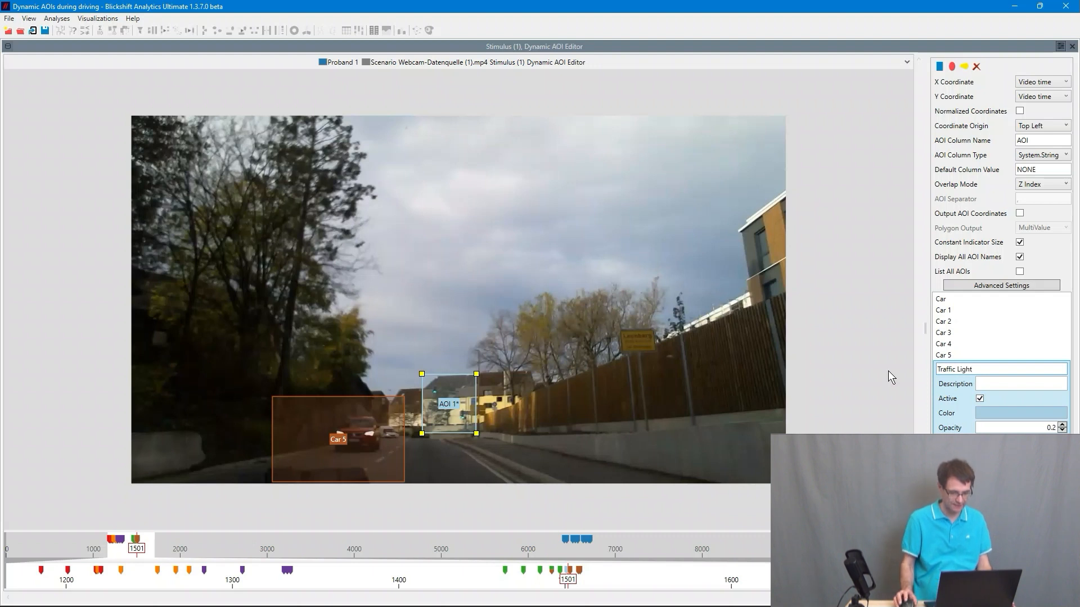
pyautogui.click(559, 403)
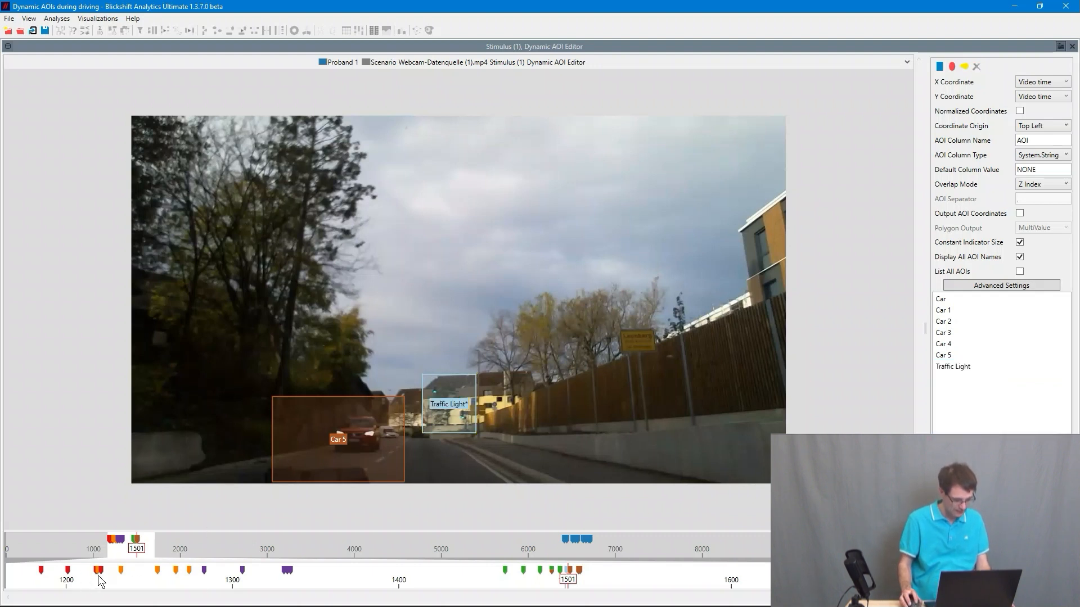
# - Select the Traffic Light AOI and enlarge it at frames 1512 and 1528 to keep the signal inside
pyautogui.moveTo(569, 580); pyautogui.dragTo(588, 584)
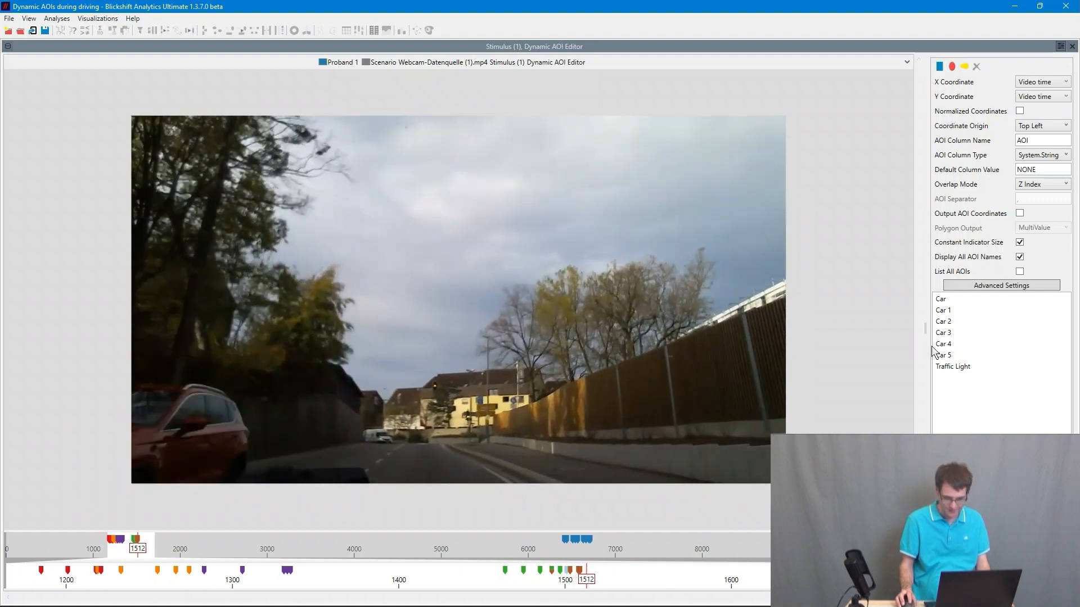
pyautogui.click(953, 366)
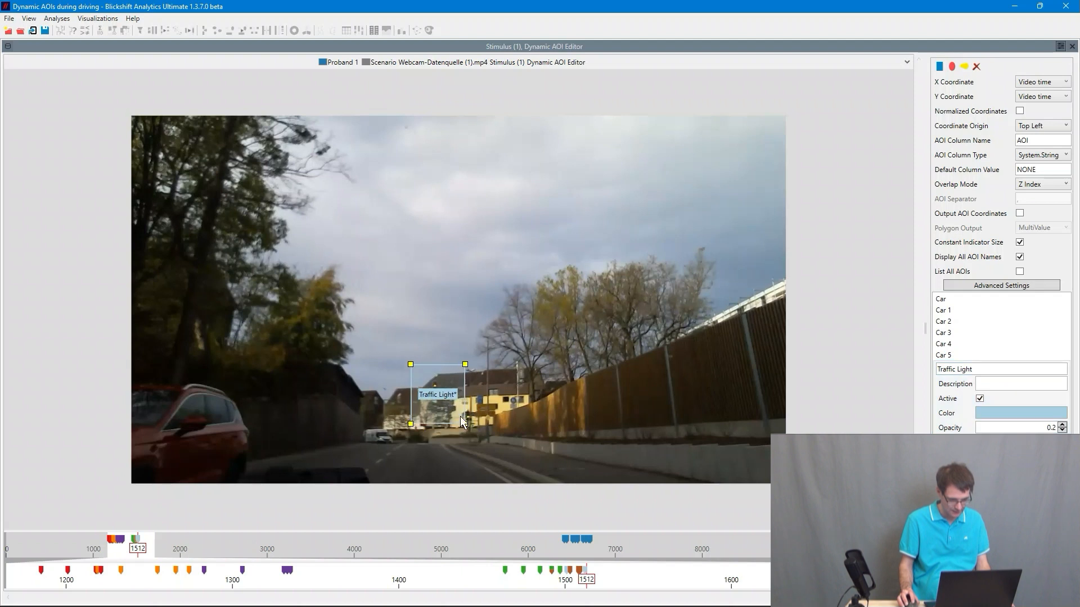
pyautogui.moveTo(465, 424); pyautogui.dragTo(489, 437)
pyautogui.moveTo(587, 588); pyautogui.dragTo(611, 583)
pyautogui.moveTo(411, 365); pyautogui.dragTo(407, 342)
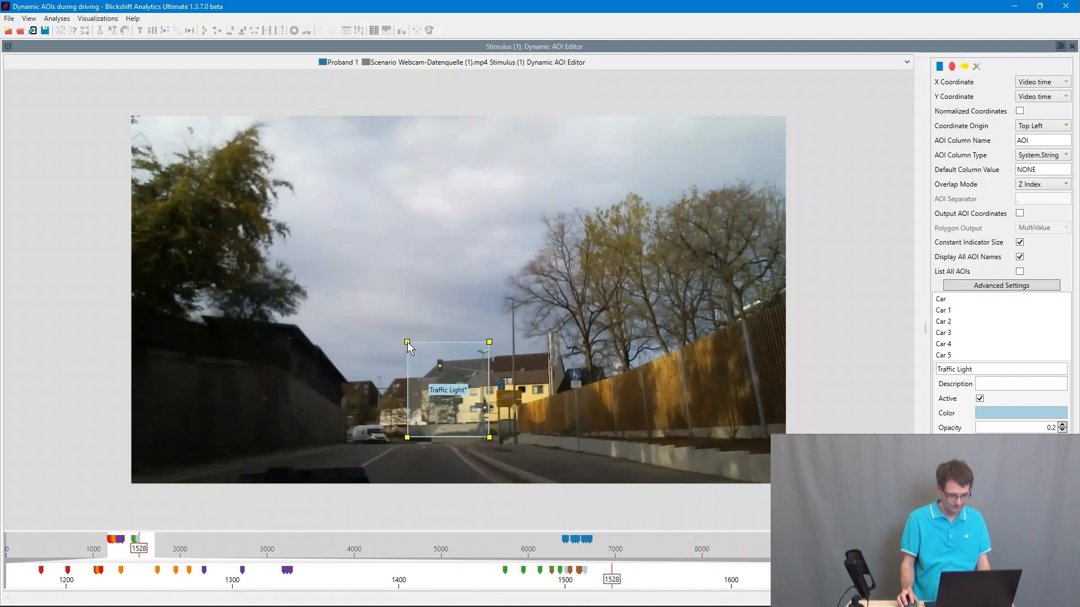
pyautogui.moveTo(491, 441); pyautogui.dragTo(503, 450)
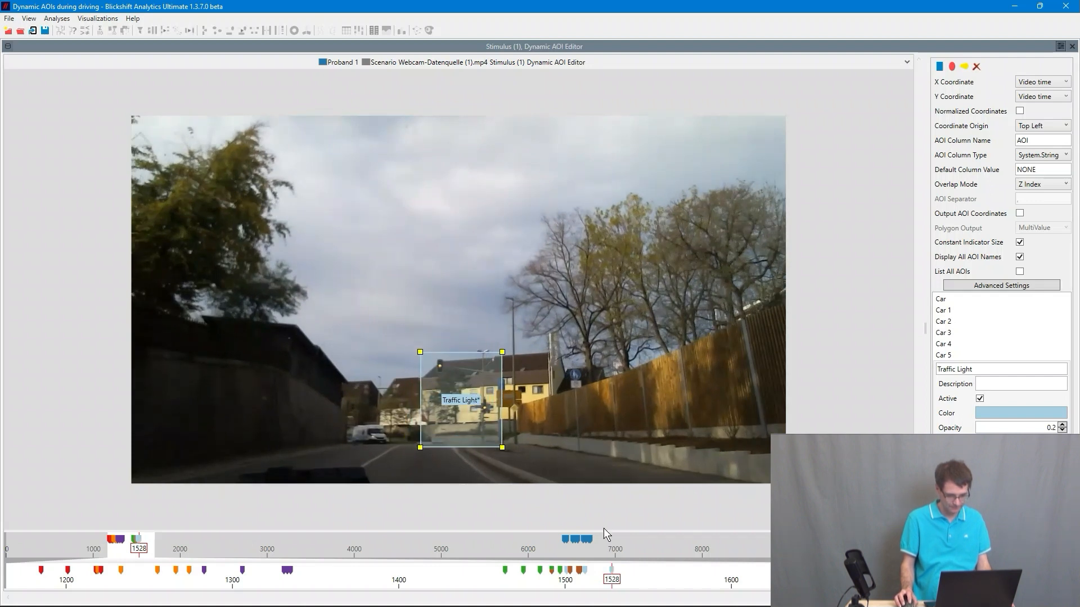
# - Advance to frames 1548 and 1563, moving the Traffic Light AOI upward and enlarging it around the signal
pyautogui.moveTo(615, 586); pyautogui.dragTo(645, 585)
pyautogui.moveTo(451, 402); pyautogui.dragTo(453, 340)
pyautogui.moveTo(494, 387); pyautogui.dragTo(541, 419)
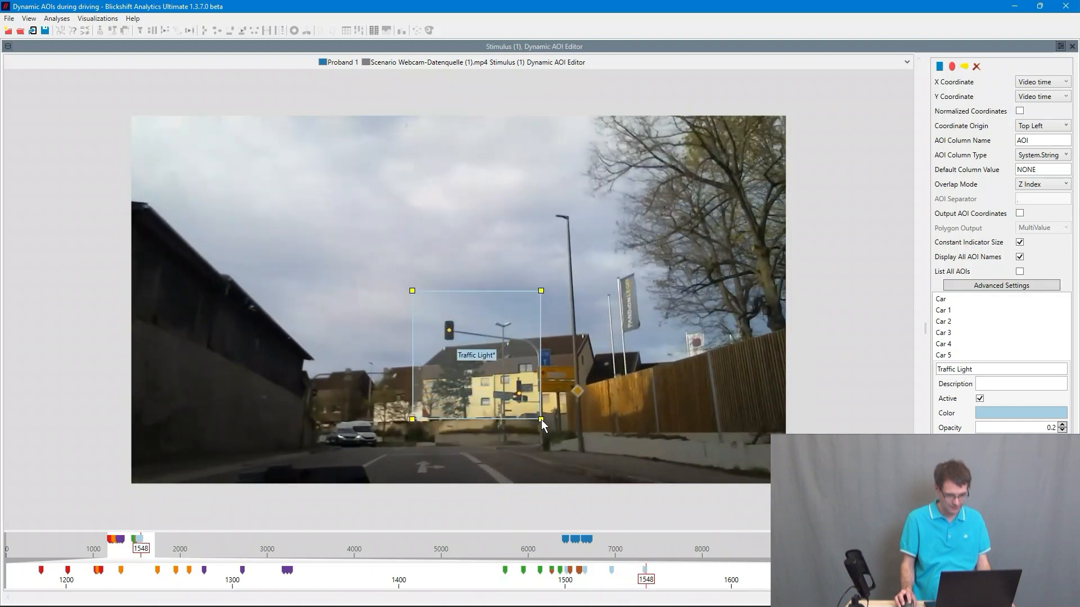
pyautogui.moveTo(646, 585); pyautogui.dragTo(670, 584)
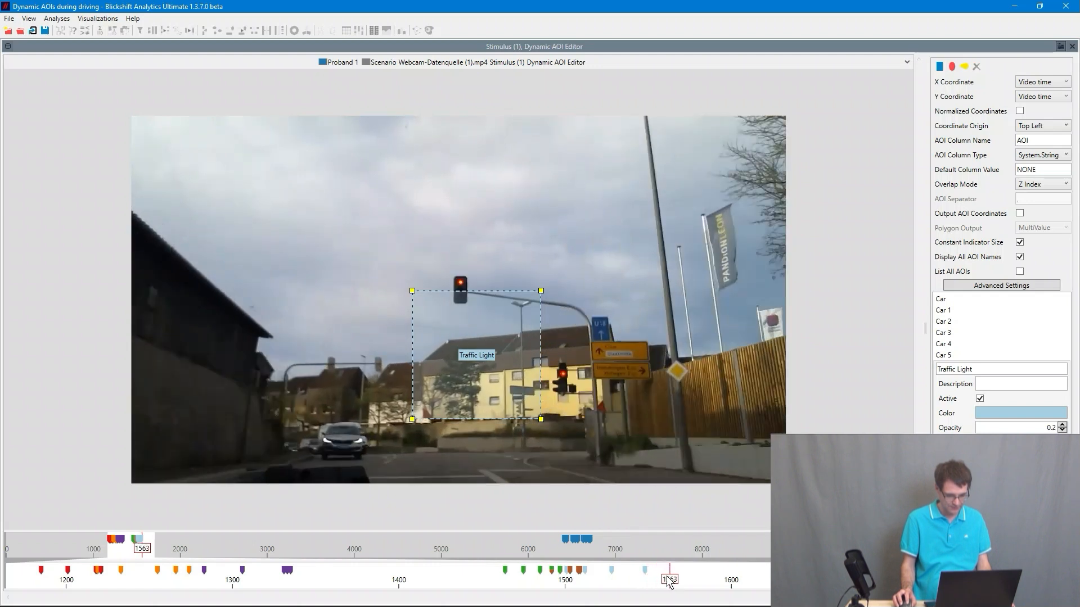
pyautogui.moveTo(472, 351); pyautogui.dragTo(473, 314)
pyautogui.moveTo(543, 381); pyautogui.dragTo(596, 421)
# - Keep advancing the video and shift the Traffic Light AOI up and then right to follow the signal
pyautogui.moveTo(667, 585); pyautogui.dragTo(696, 582)
pyautogui.moveTo(517, 377); pyautogui.dragTo(524, 272)
pyautogui.moveTo(607, 355); pyautogui.dragTo(533, 285)
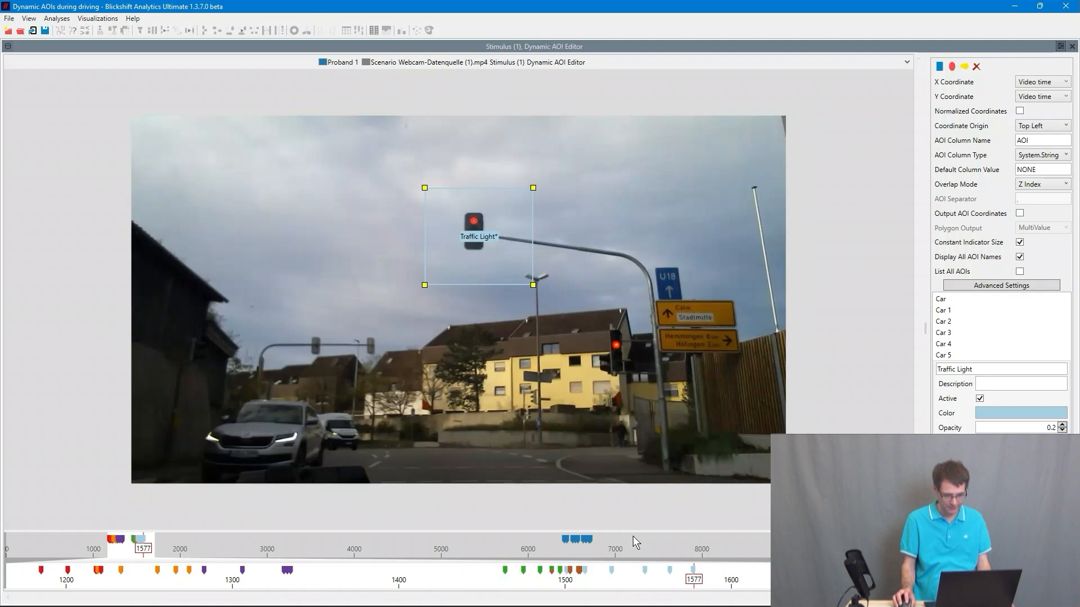
pyautogui.moveTo(695, 584); pyautogui.dragTo(722, 582)
pyautogui.moveTo(483, 237); pyautogui.dragTo(499, 166)
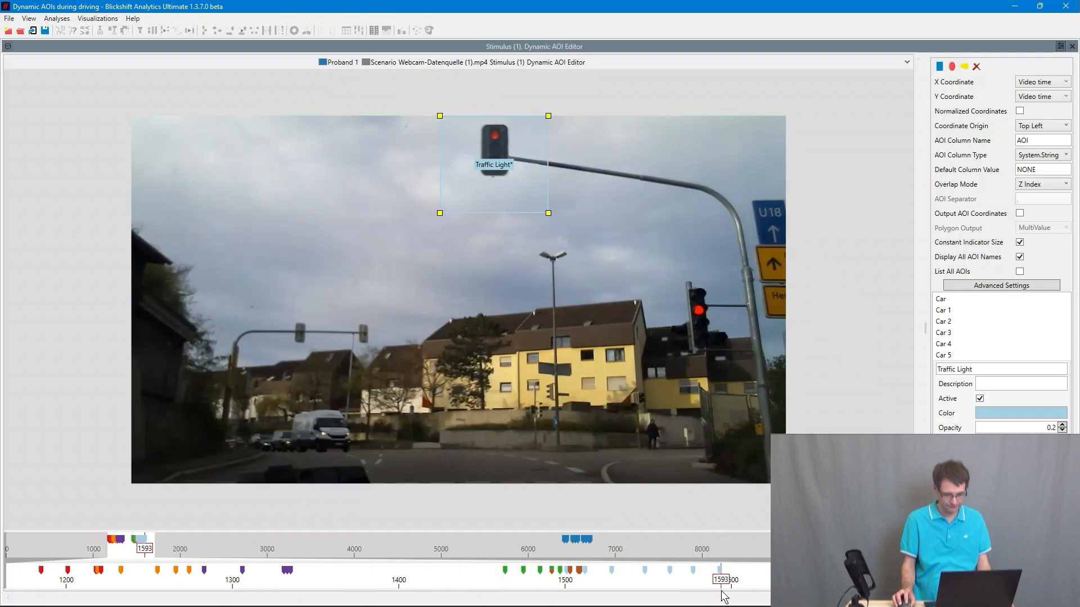
pyautogui.moveTo(728, 586)
pyautogui.mouseDown()
pyautogui.moveTo(754, 573)
pyautogui.moveTo(771, 582)
pyautogui.mouseUp()
pyautogui.moveTo(486, 161); pyautogui.dragTo(734, 299)
# - Scrub back through the timeline to review the Traffic Light AOI track
pyautogui.moveTo(772, 580); pyautogui.dragTo(791, 581)
pyautogui.moveTo(755, 301); pyautogui.dragTo(754, 300)
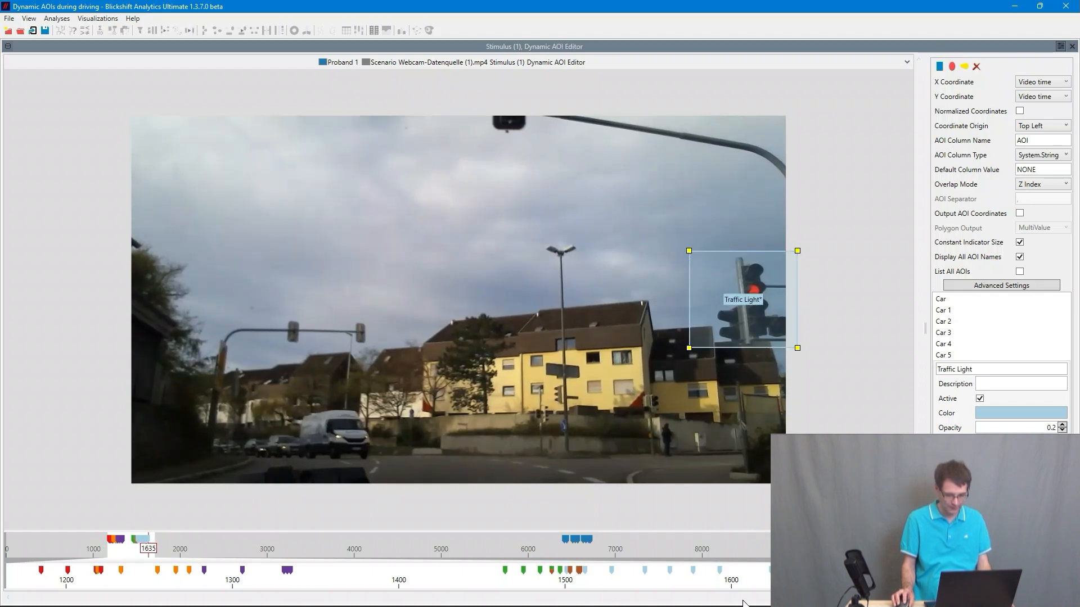
pyautogui.moveTo(789, 581)
pyautogui.mouseDown()
pyautogui.moveTo(503, 594)
pyautogui.moveTo(645, 587)
pyautogui.mouseUp()
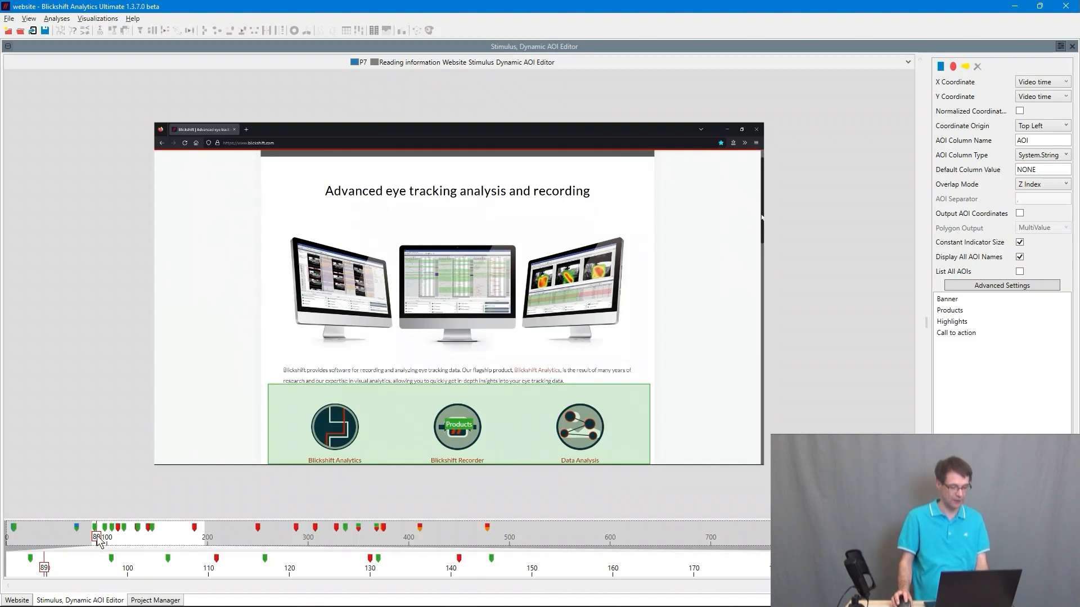
# - Scrub through the website and VR recordings to view their dynamic AOIs
pyautogui.moveTo(96, 540); pyautogui.dragTo(127, 539)
pyautogui.moveTo(126, 539)
pyautogui.mouseDown()
pyautogui.moveTo(264, 542)
pyautogui.moveTo(485, 572)
pyautogui.mouseUp()
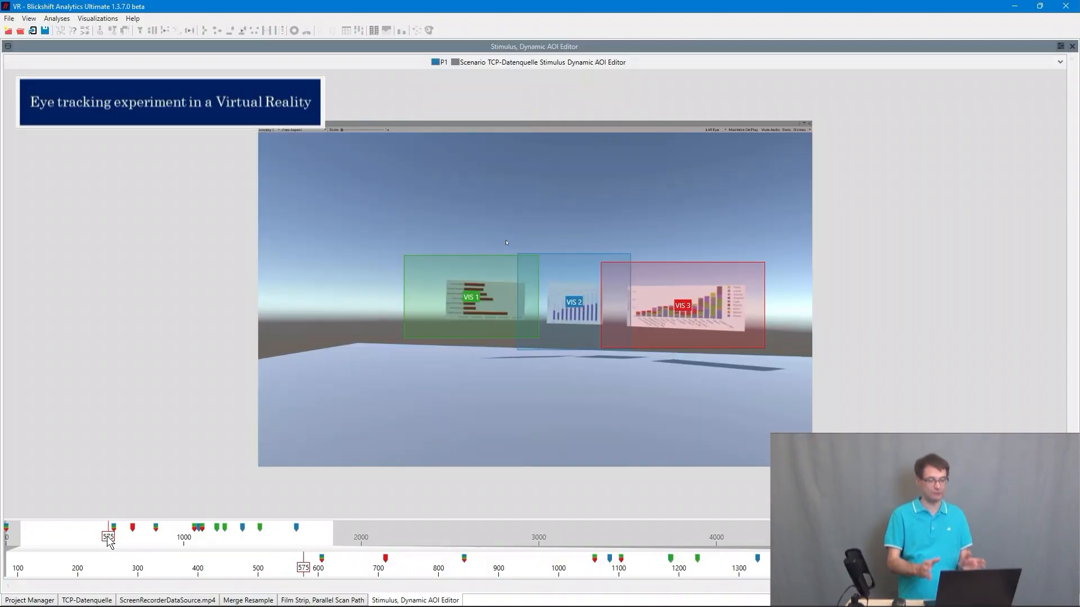
pyautogui.moveTo(114, 541); pyautogui.dragTo(272, 543)
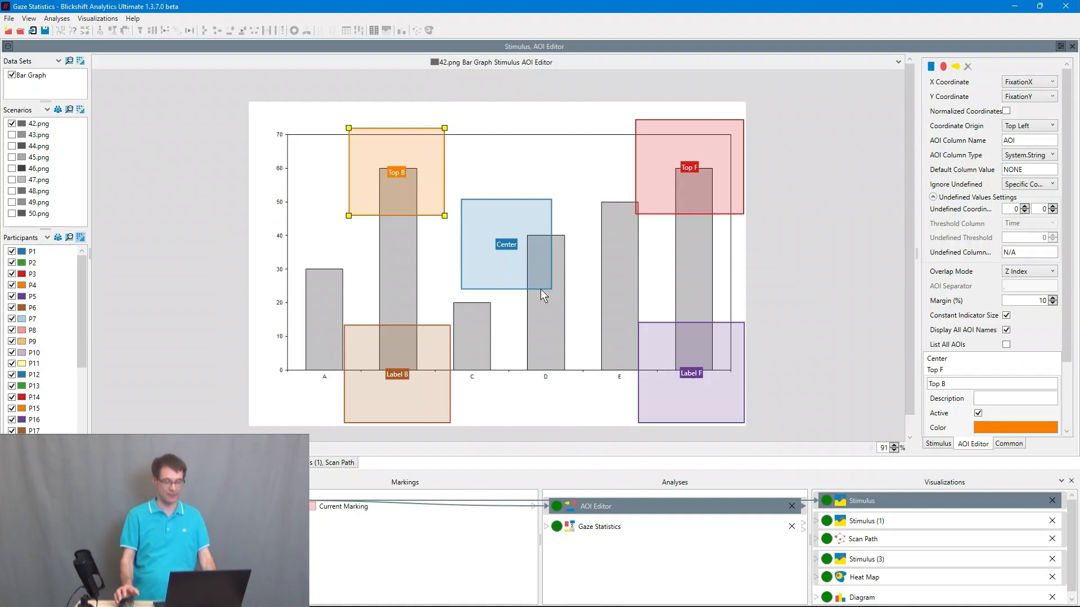
# - Open the Gaze Statistics analysis and scroll across its result columns
pyautogui.click(609, 526)
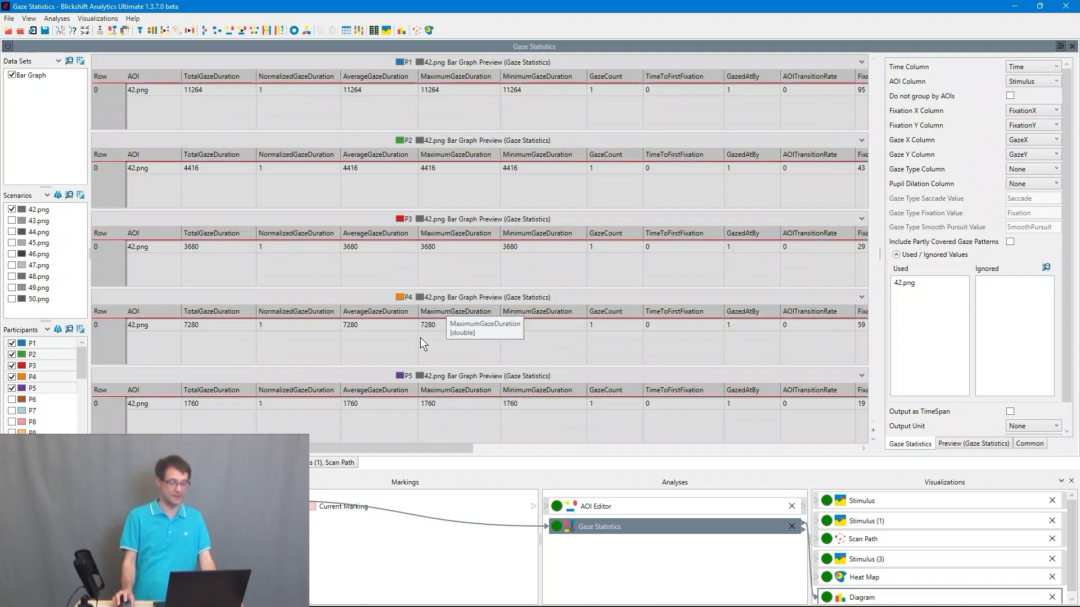
pyautogui.moveTo(428, 449); pyautogui.dragTo(726, 406)
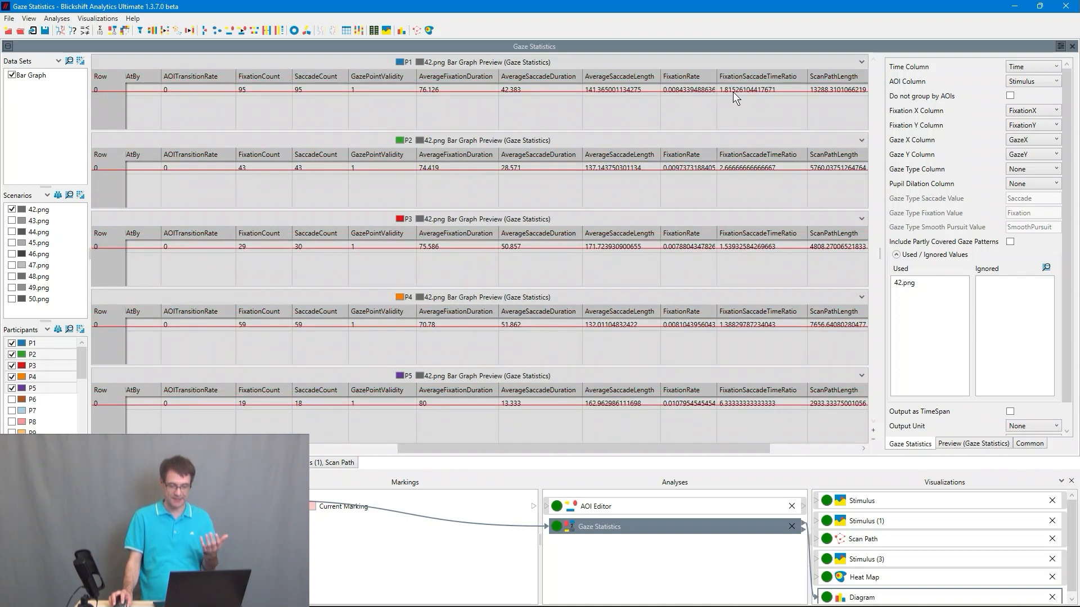
# - Scroll across the remaining Gaze Statistics columns, open the Diagram visualization and browse its value column options
pyautogui.moveTo(691, 449); pyautogui.dragTo(781, 439)
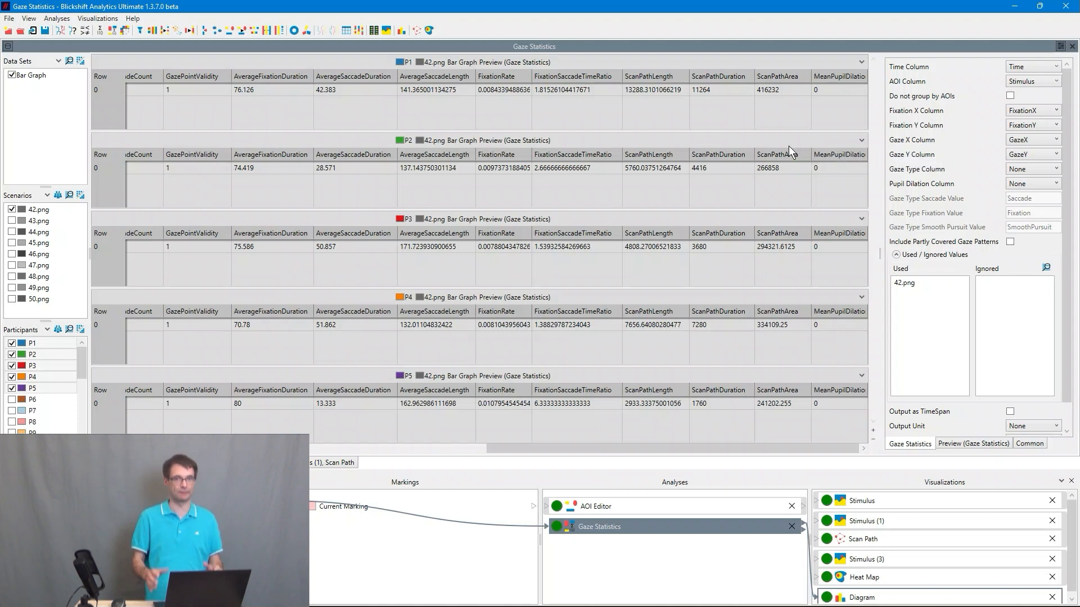
pyautogui.click(878, 598)
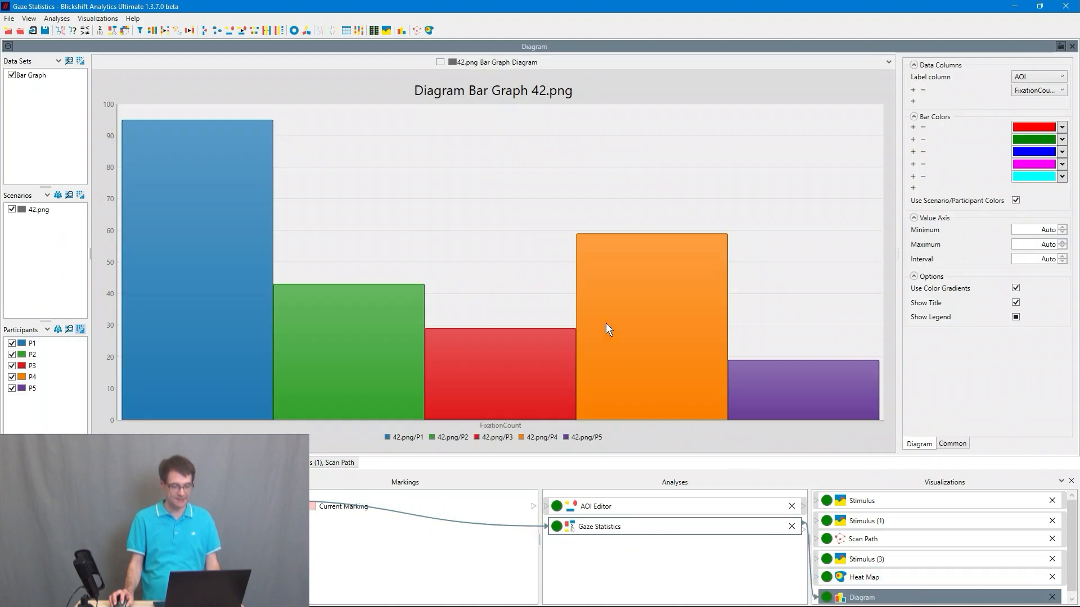
pyautogui.click(1056, 92)
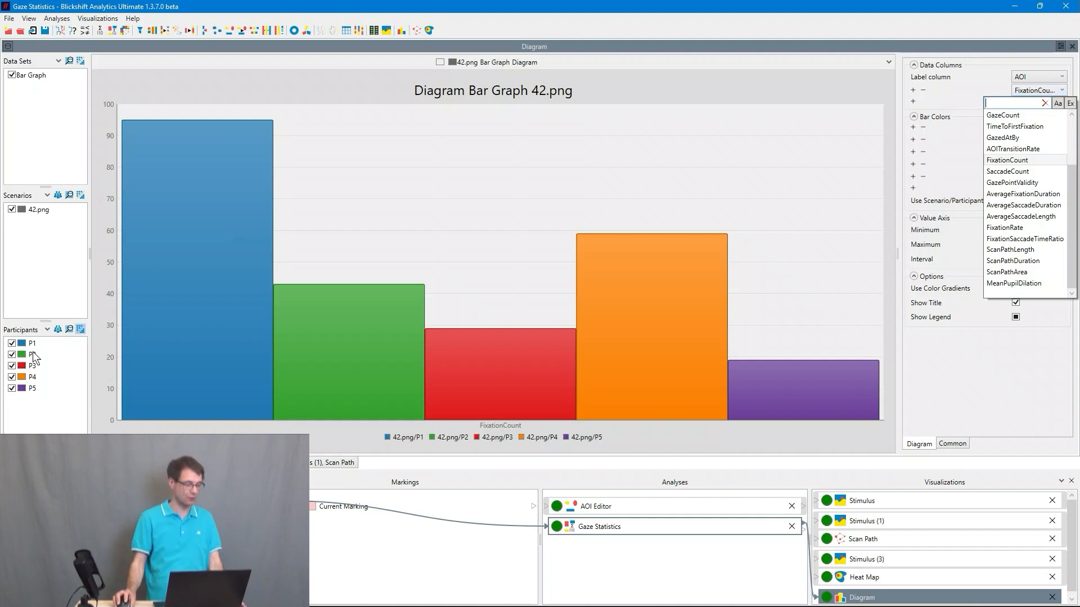
pyautogui.click(48, 345)
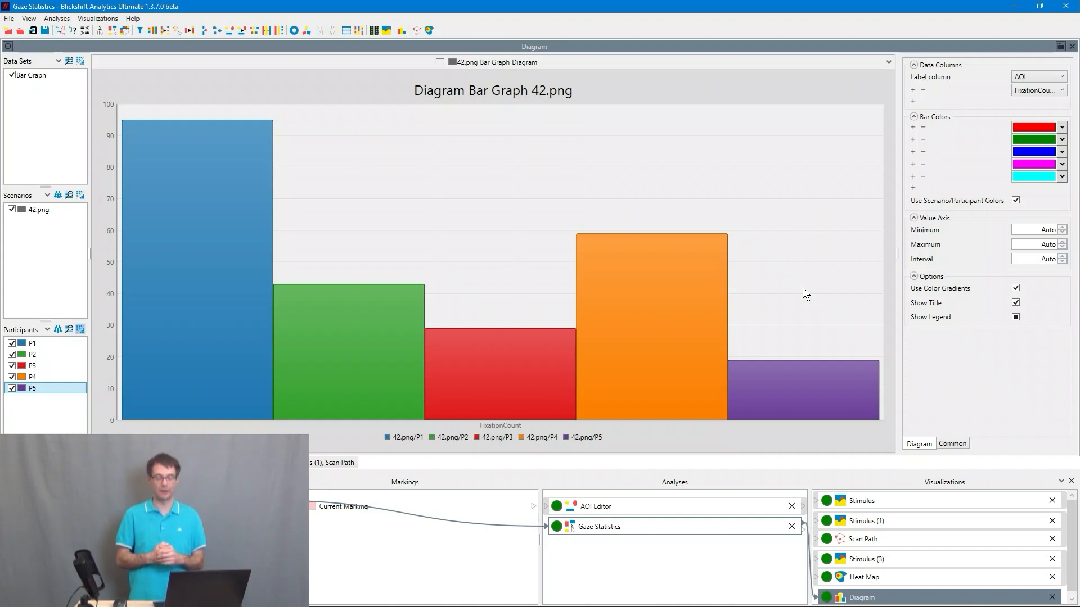
# - Open the output options of the Gaze Statistics analysis node
pyautogui.rightClick(658, 524)
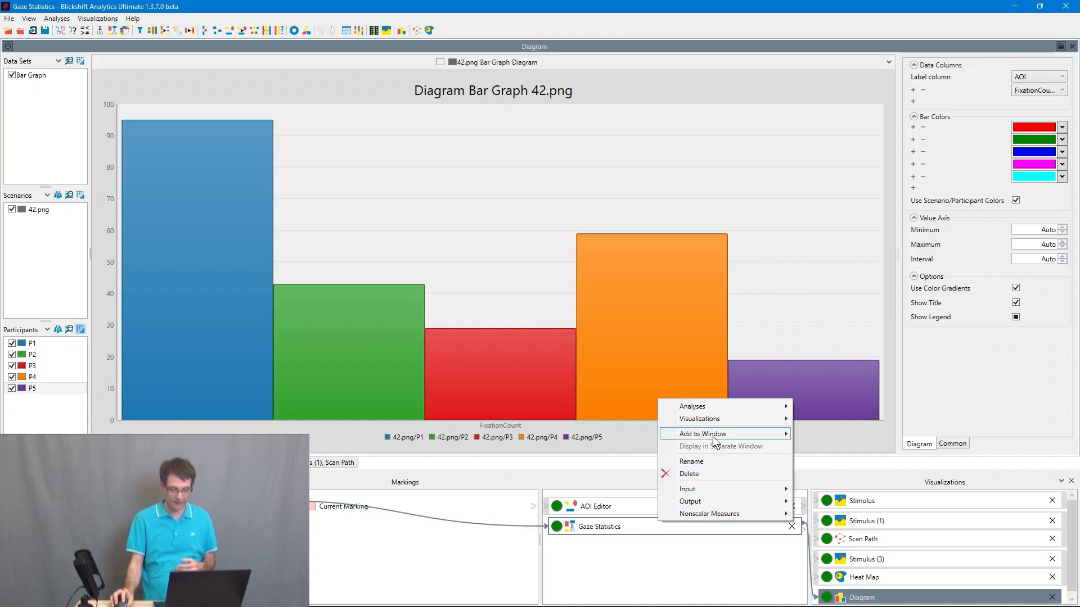
pyautogui.moveTo(723, 501)
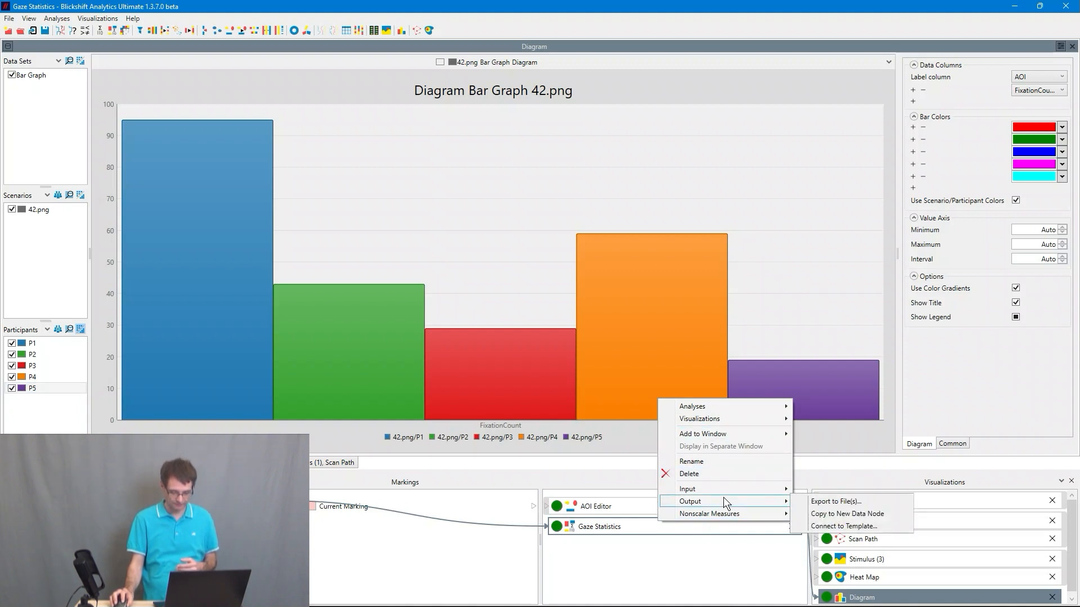